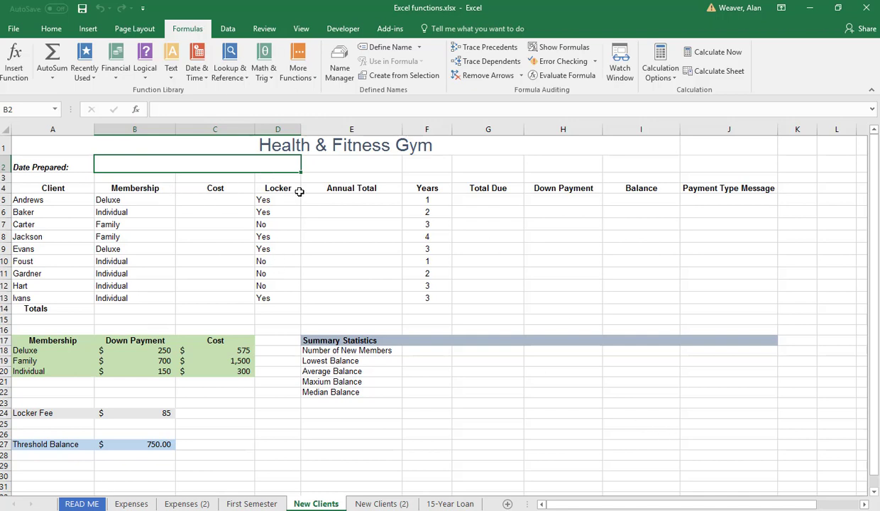
Step: Name the Locker Fee cells A24:B24 'Locker_Cost' using the Name Box
click(196, 66)
click(557, 259)
click(149, 416)
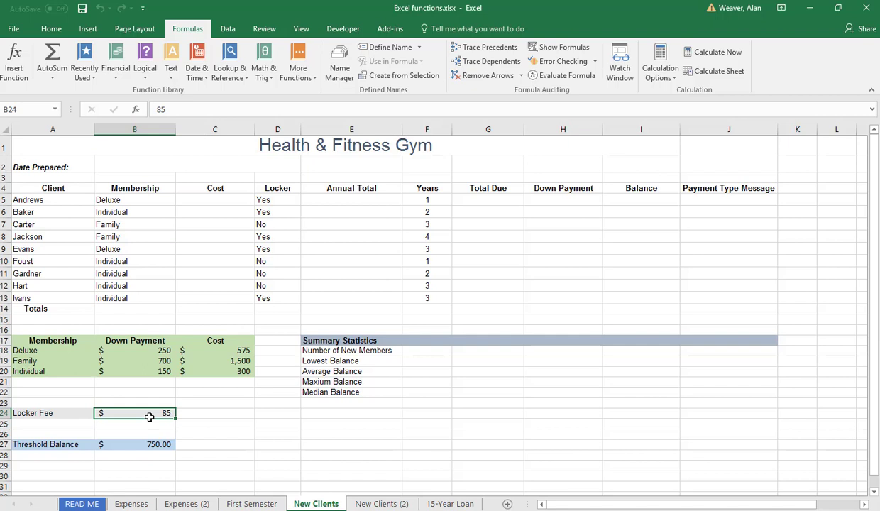
click(47, 412)
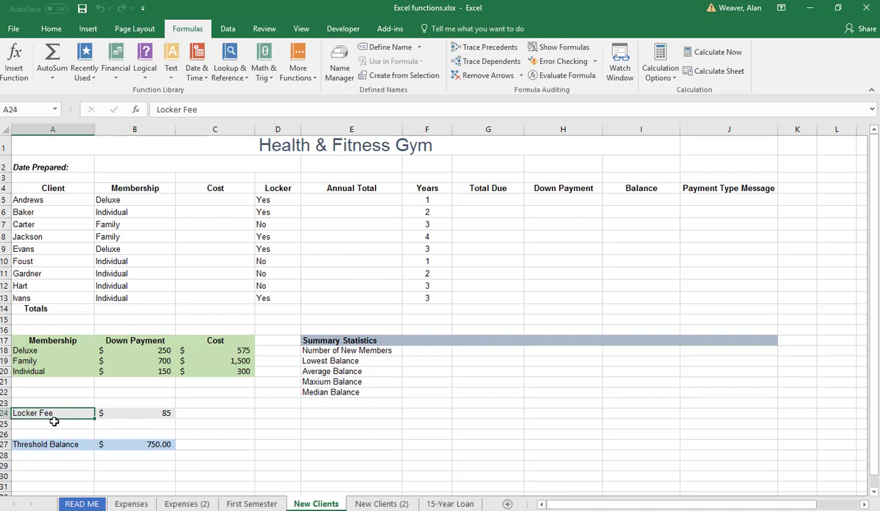
drag(42, 413, 117, 414)
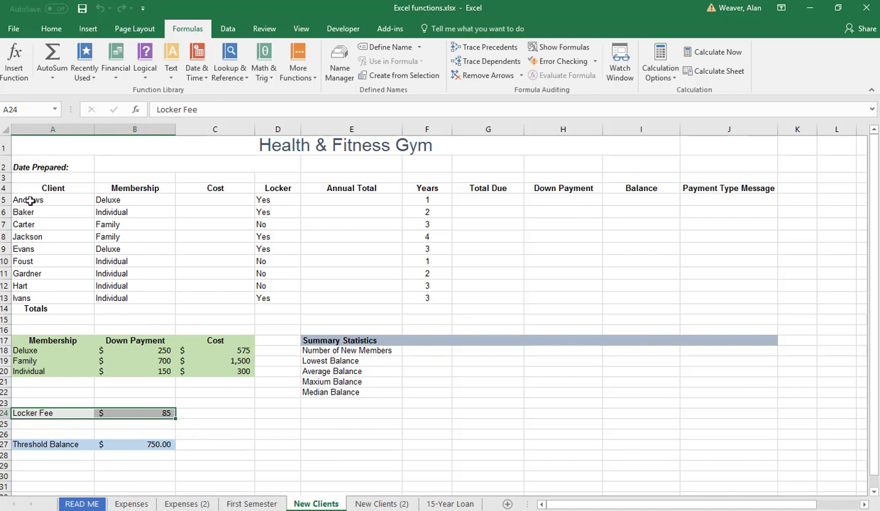
click(28, 111)
text(Locker_Cost)
key(Return)
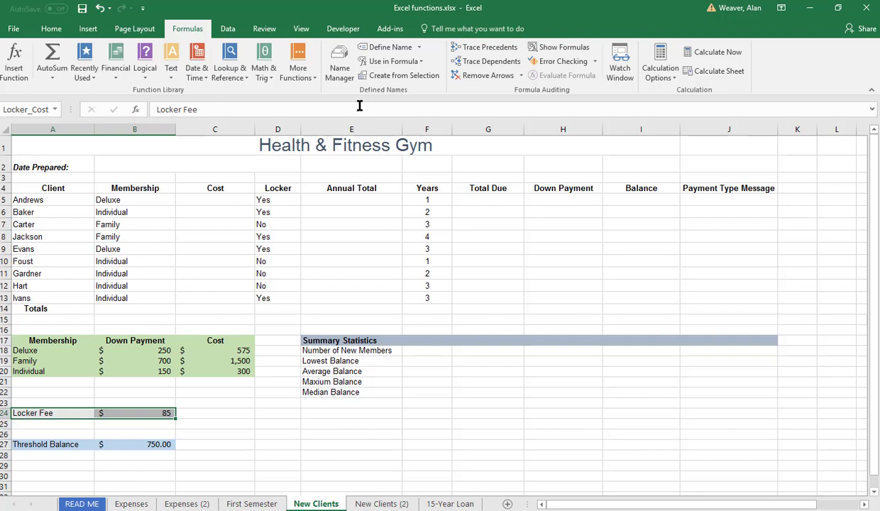
click(191, 194)
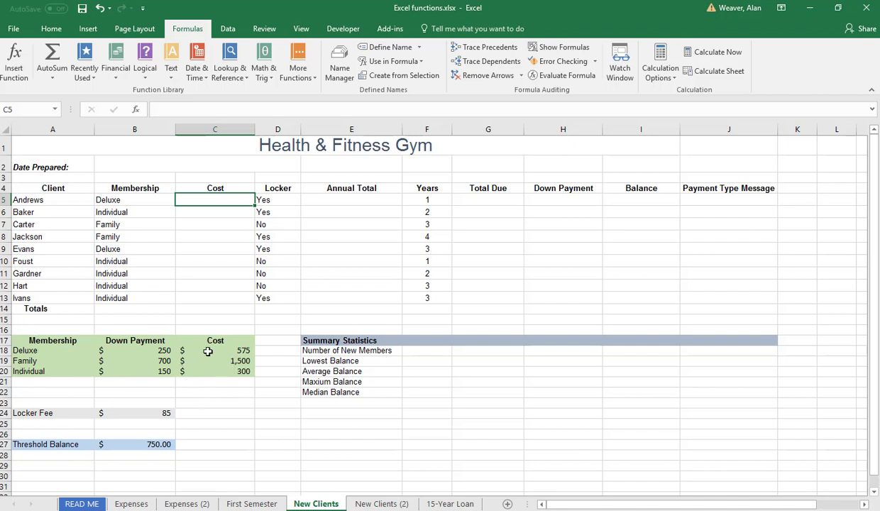
click(235, 346)
click(229, 362)
click(84, 371)
click(118, 361)
click(220, 338)
click(226, 346)
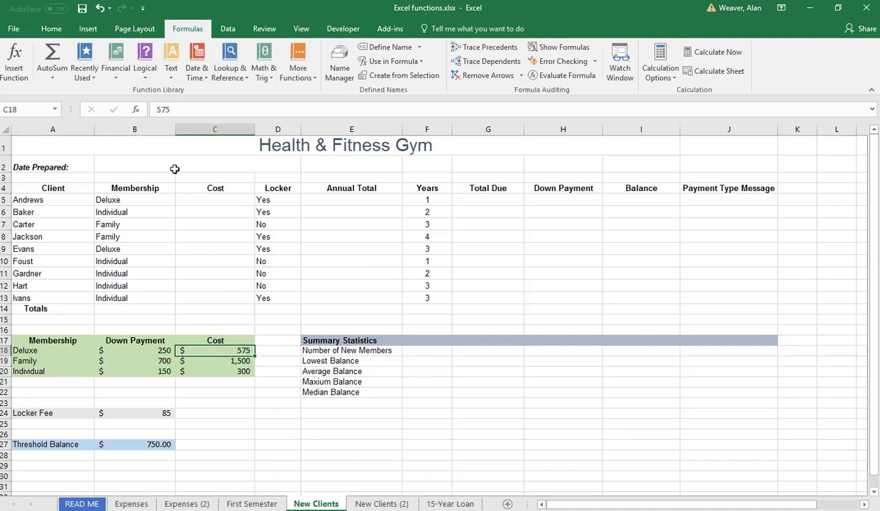
click(222, 197)
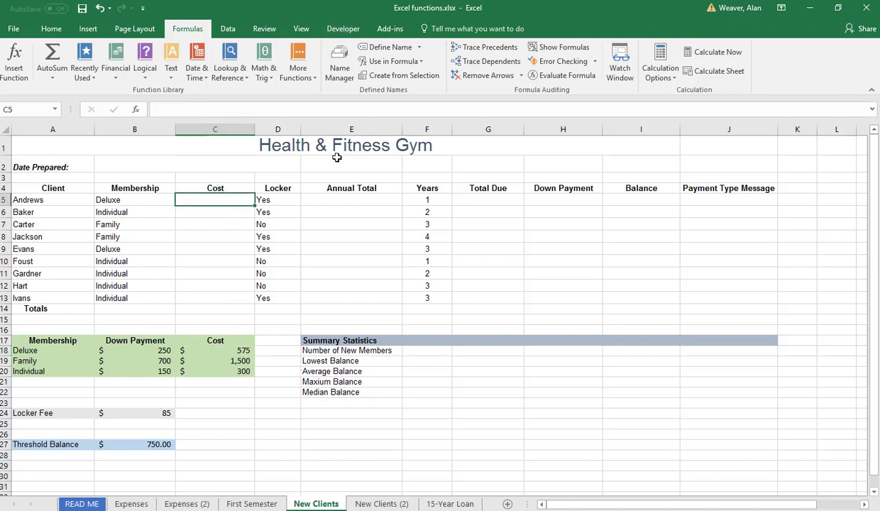
Step: Enter =VLOOKUP(B5,$A$18:$C$20,3,FALSE) in C5 and fill it down to C13
click(220, 65)
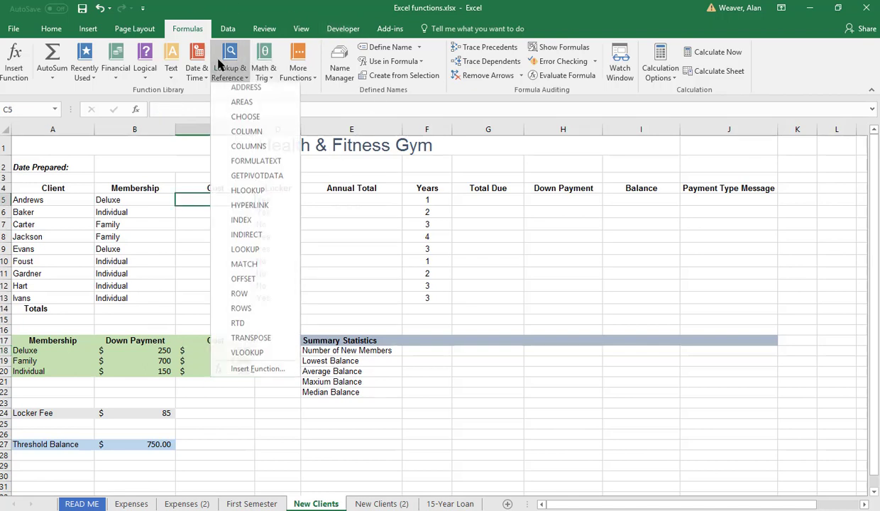
click(241, 355)
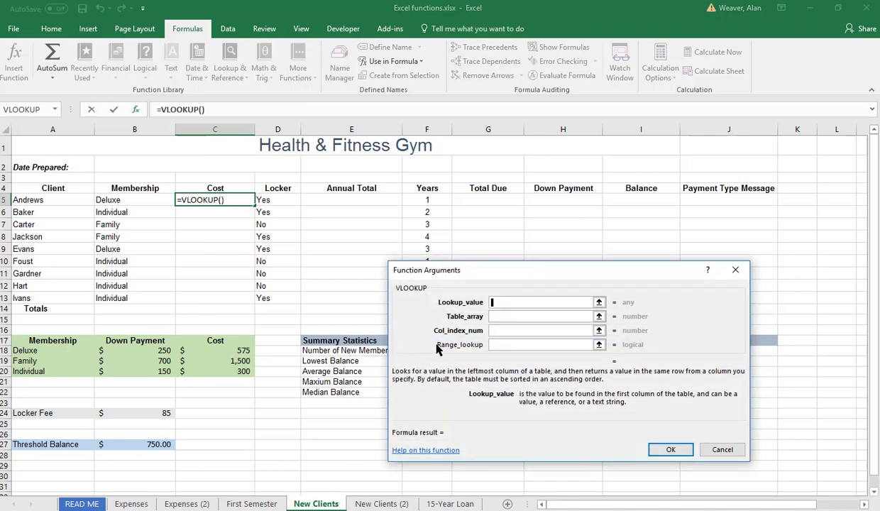
click(112, 200)
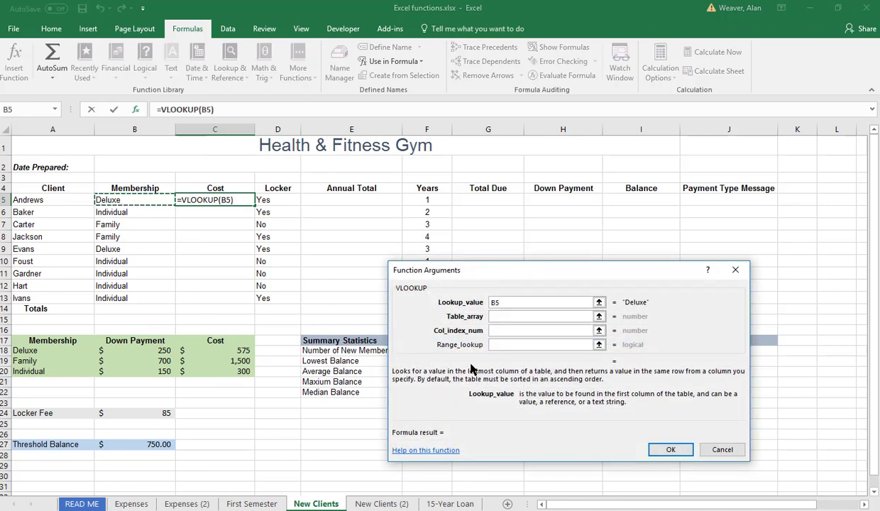
click(509, 319)
drag(44, 347, 210, 369)
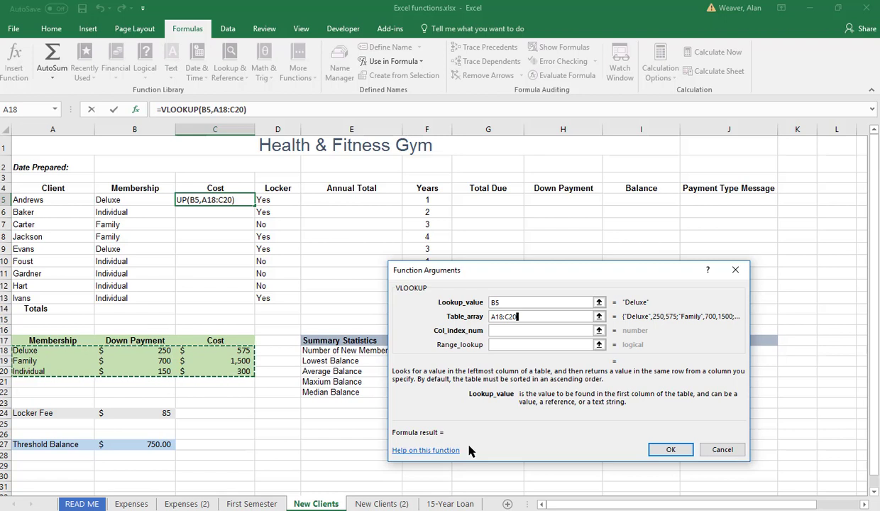
key(F4)
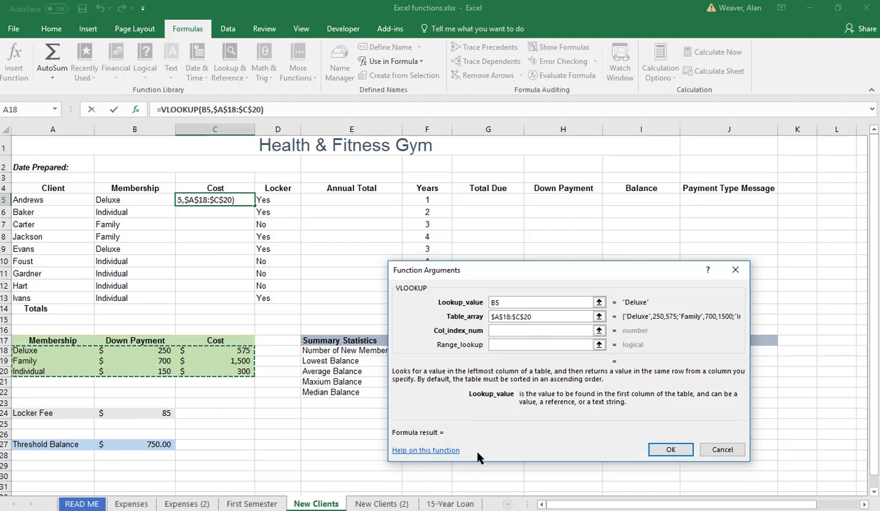
click(495, 330)
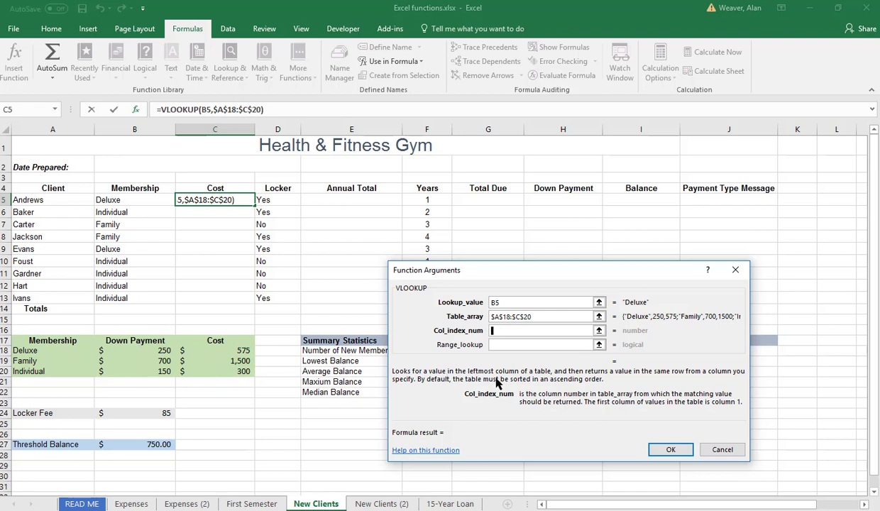
text(3)
key(Tab)
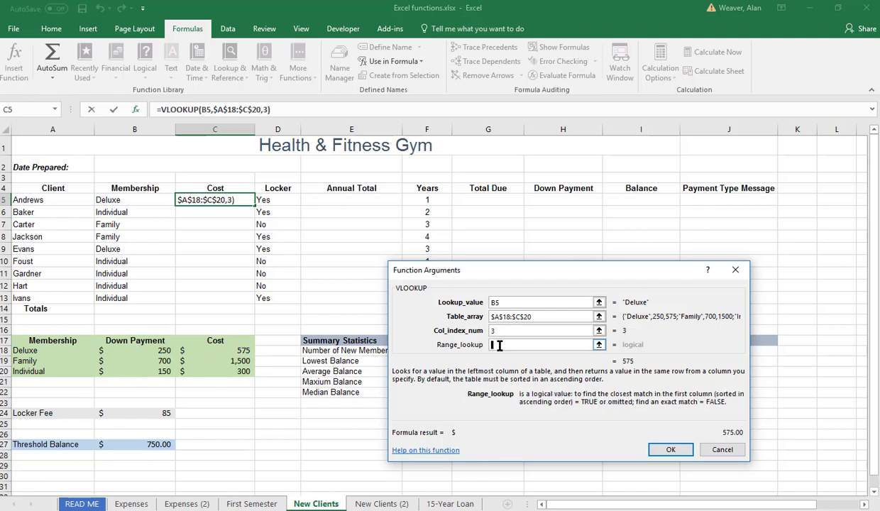
text(fa)
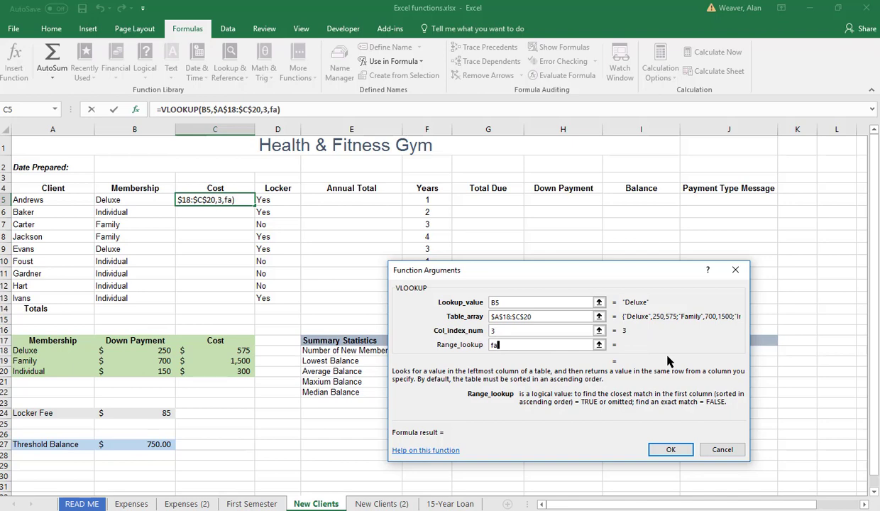
text(lse)
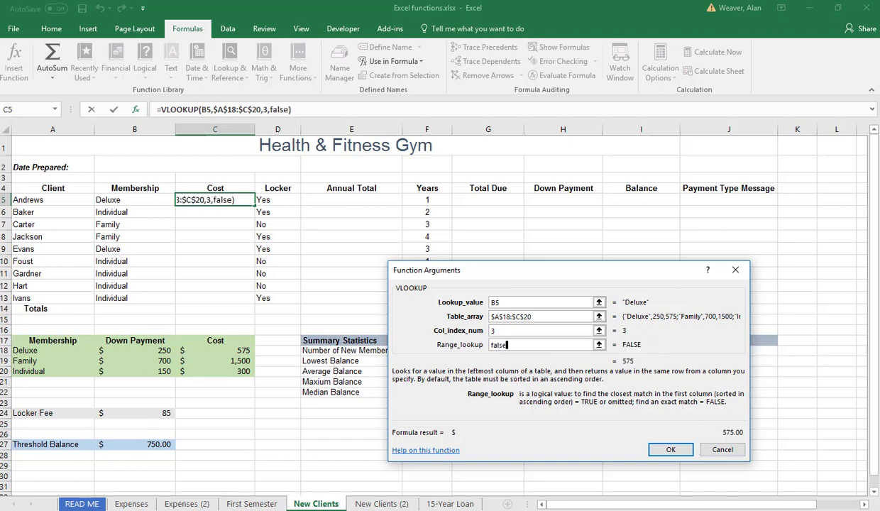
click(663, 445)
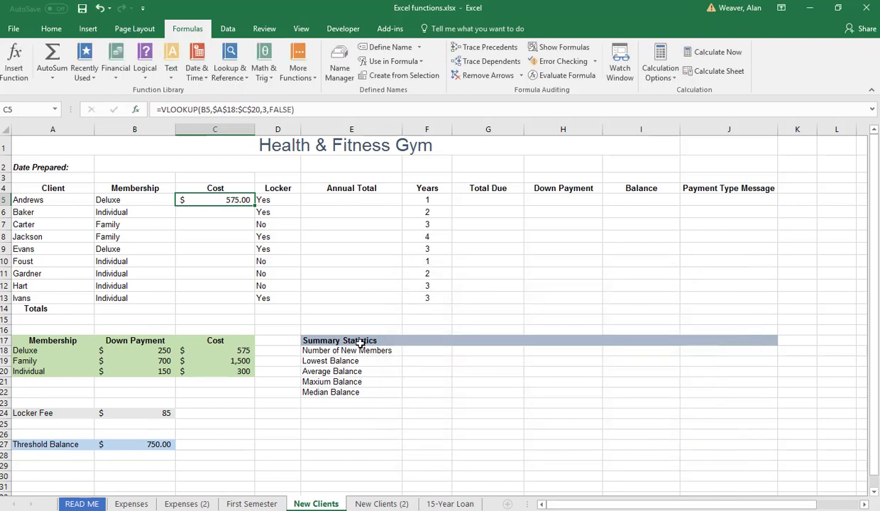
drag(252, 204, 253, 306)
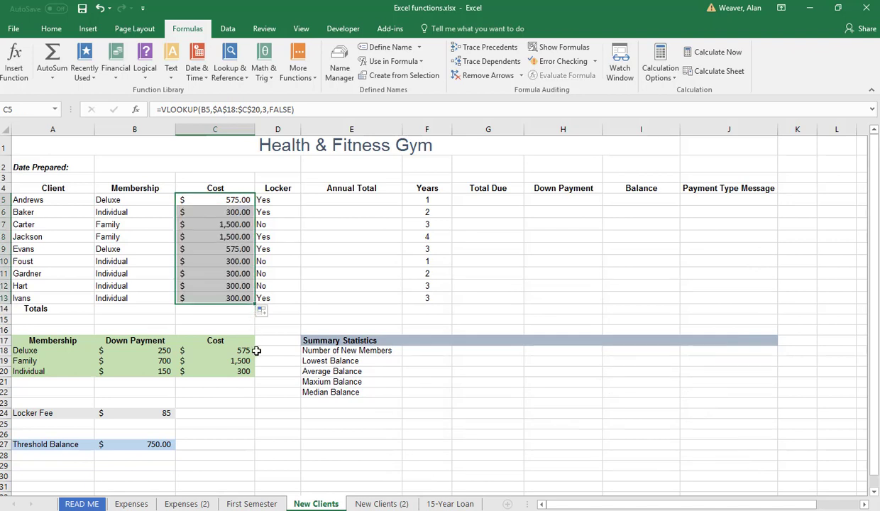
Step: Start an IF formula in E5 with the logical test D5="yes"
click(346, 195)
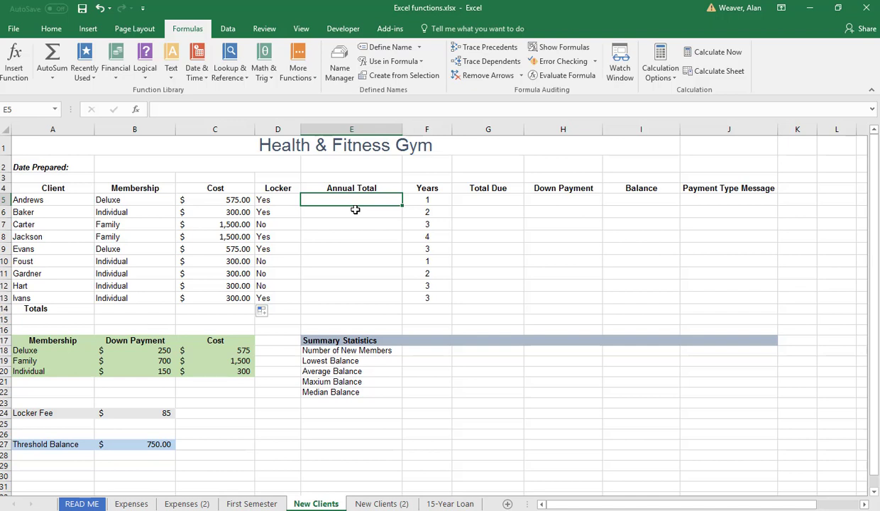
text(=)
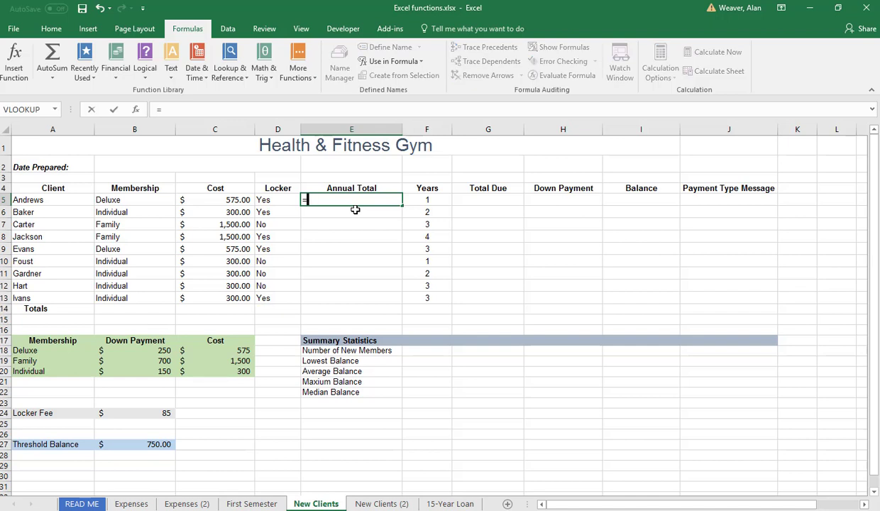
key(BackSpace)
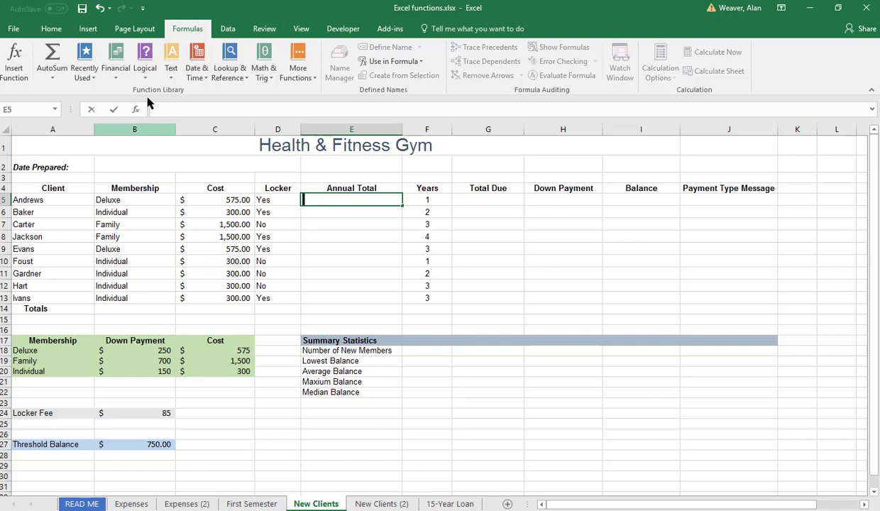
click(145, 77)
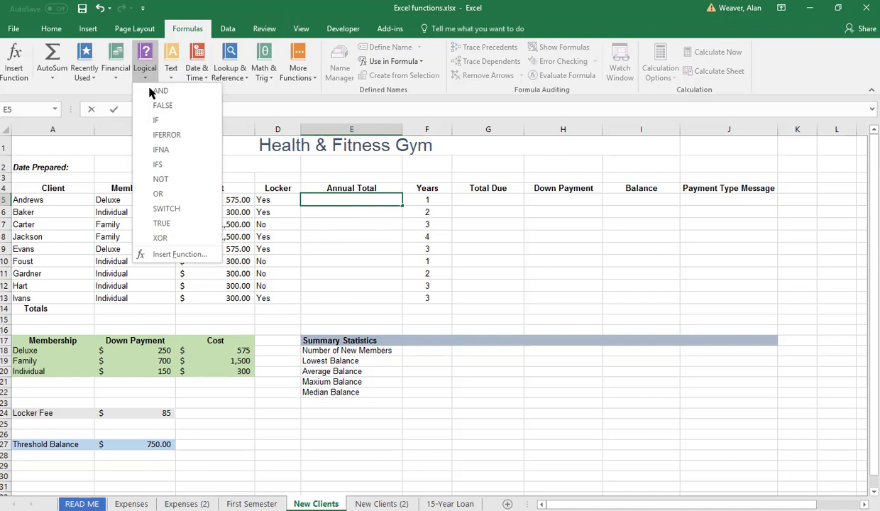
click(156, 119)
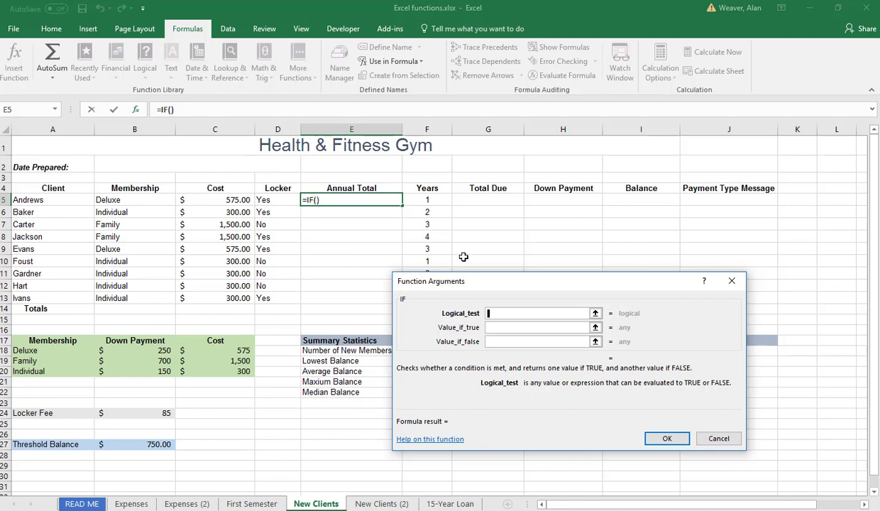
click(271, 201)
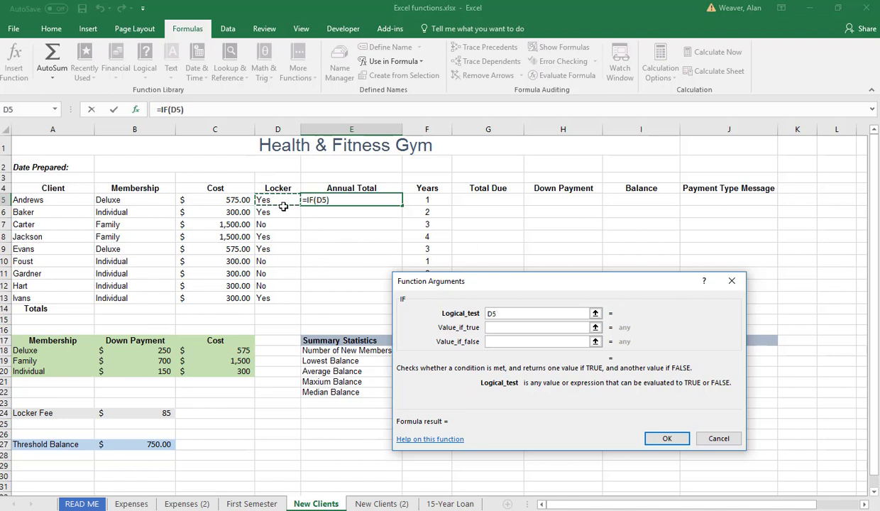
text(="ye)
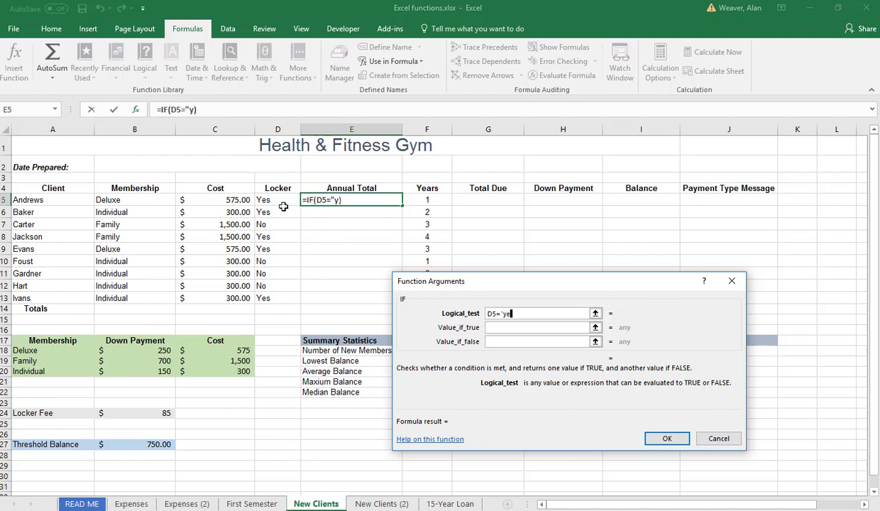
text(s")
key(Tab)
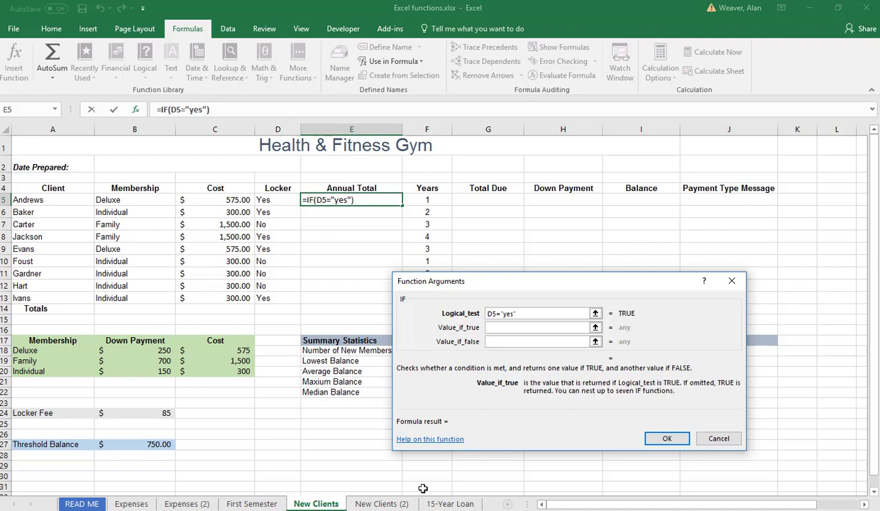
Step: Set the IF true value to $B$24+C5 and false value to C5, giving 660.00
click(156, 415)
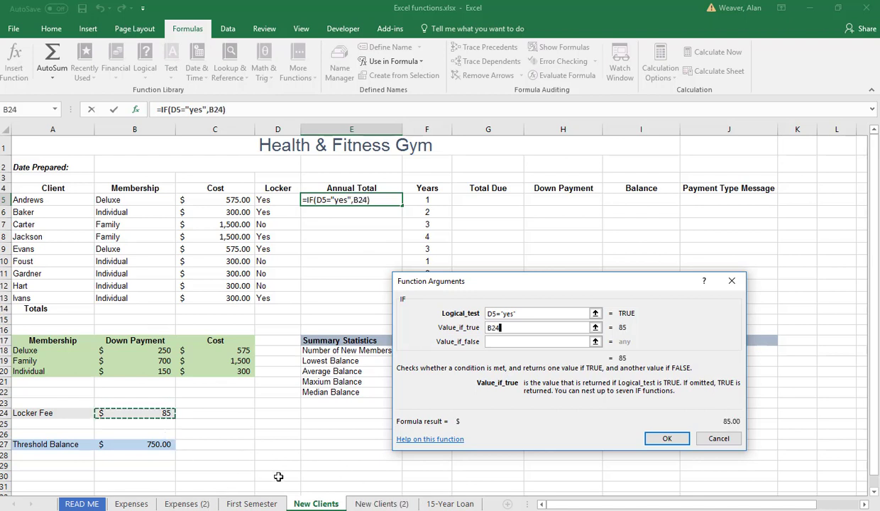
key(F4)
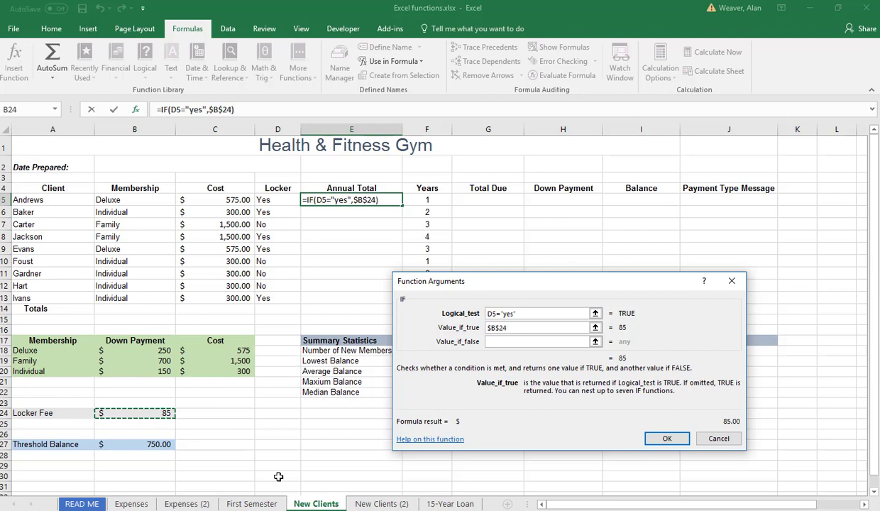
text(+)
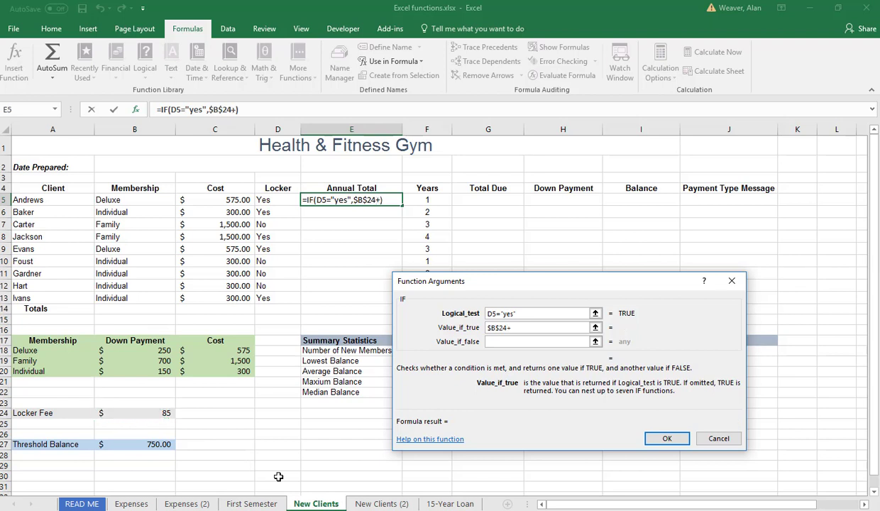
click(230, 200)
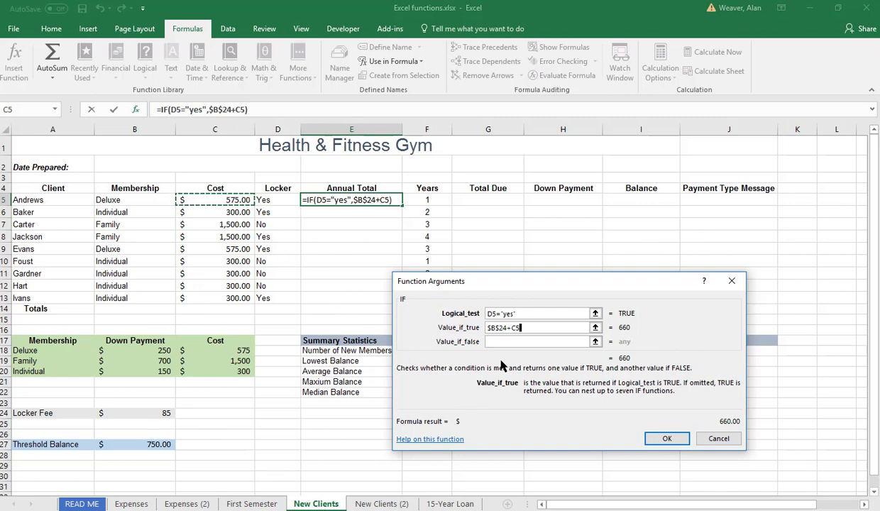
click(550, 341)
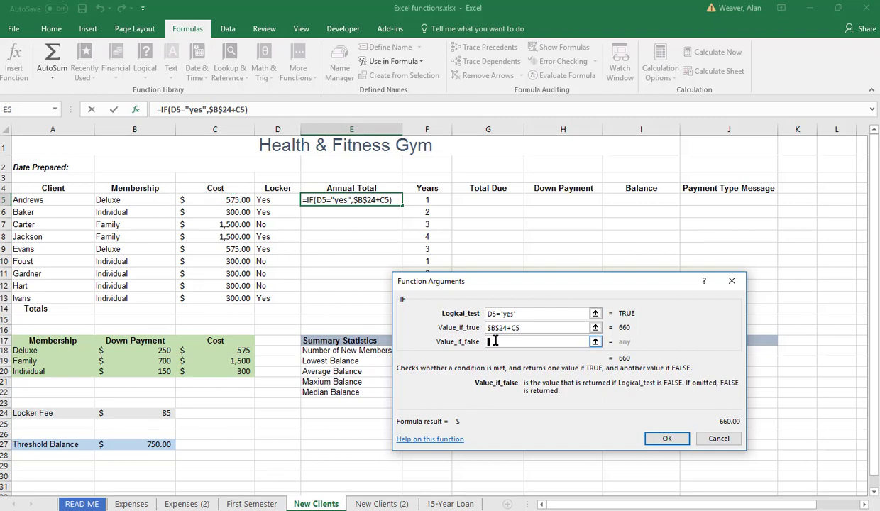
click(232, 199)
click(670, 438)
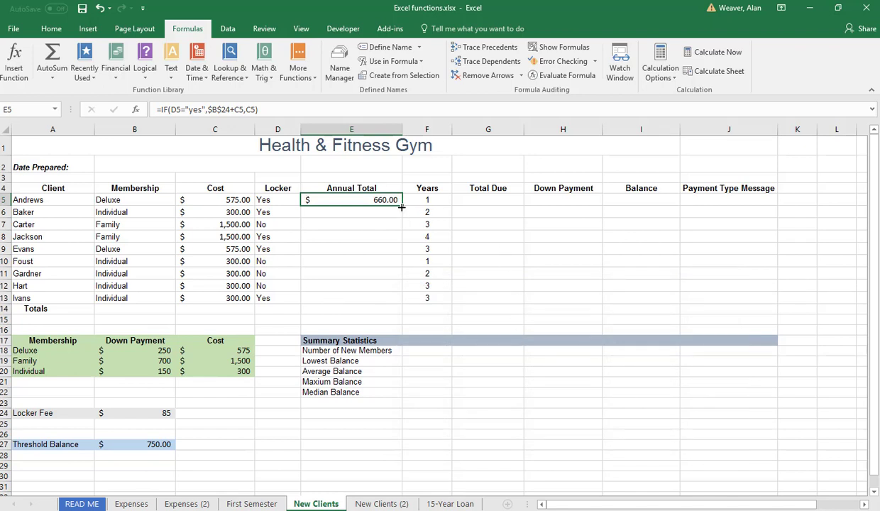
Step: Fill the annual-total formula from E5 to E8, showing 660, 385, 1,500 and 1,585
drag(401, 206, 399, 239)
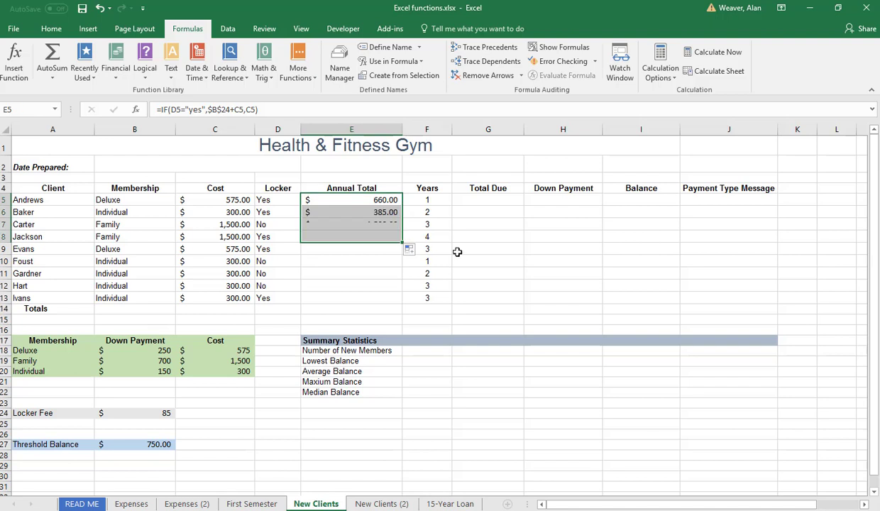
click(477, 202)
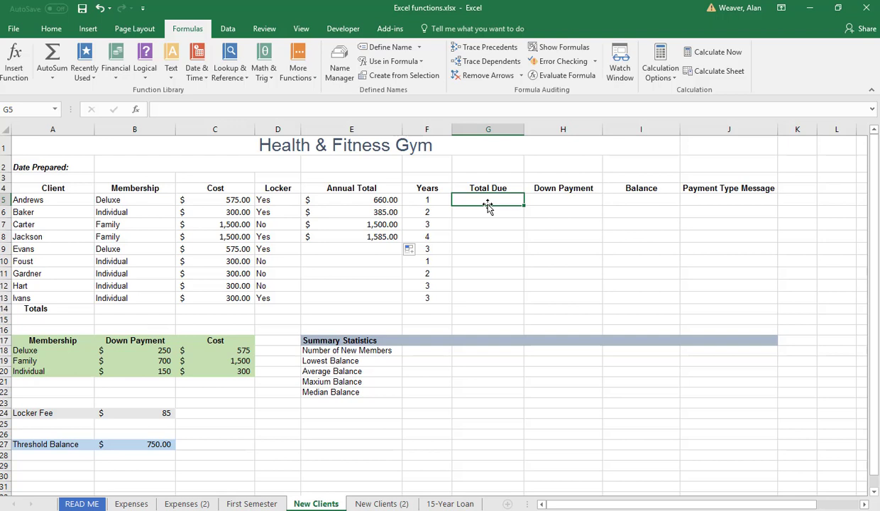
Step: Enter =E5*F5 in G5, replacing a wrong first attempt, for a $660.00 Total Due
text(=)
key(Left)
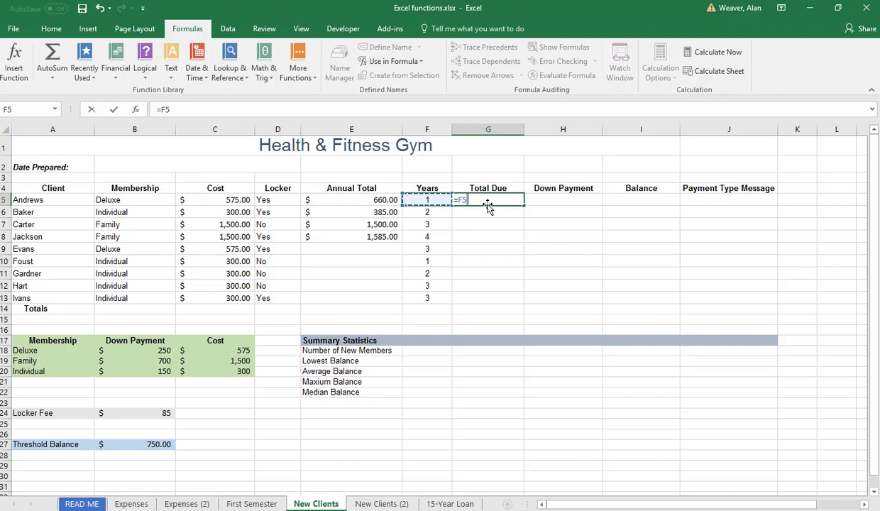
key(Left)
text(*)
key(Right)
key(ctrl+Return)
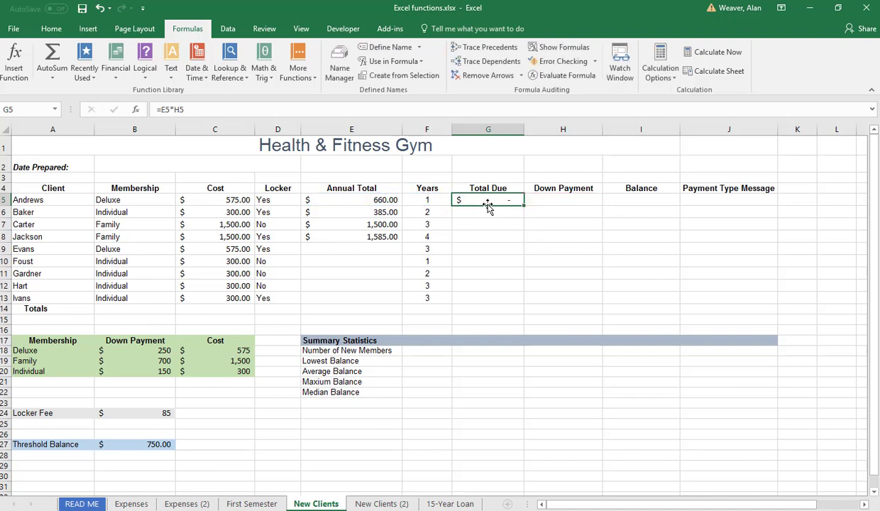
key(Delete)
text(=)
key(Left)
key(Left)
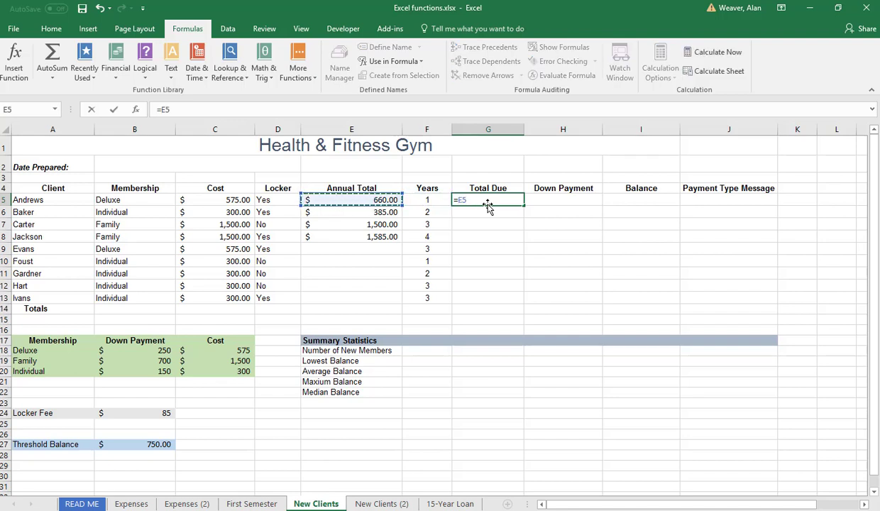
text(*)
key(Left)
key(ctrl+Return)
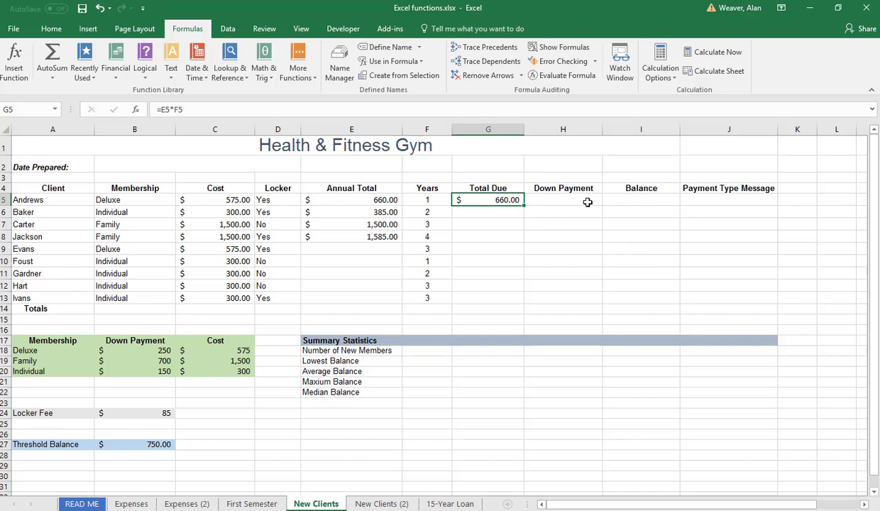
Step: Enter 500 as the first client's Down Payment in H5
click(559, 200)
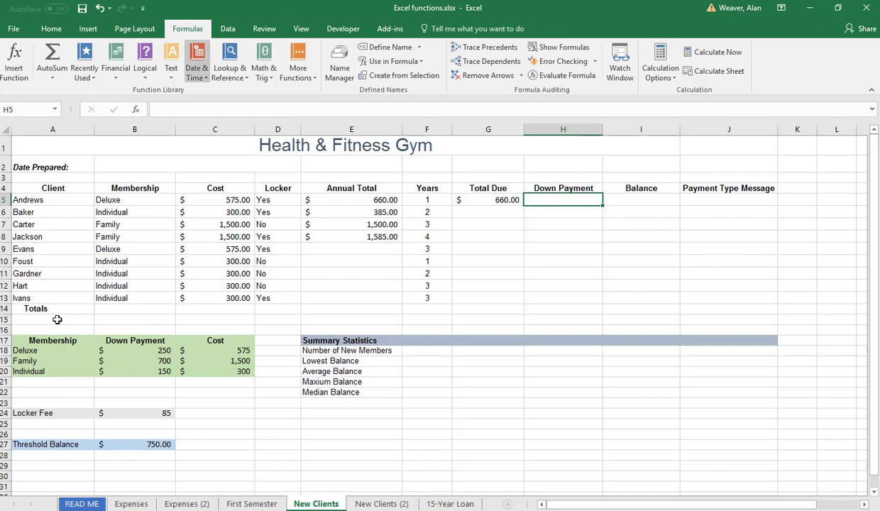
drag(137, 350, 139, 368)
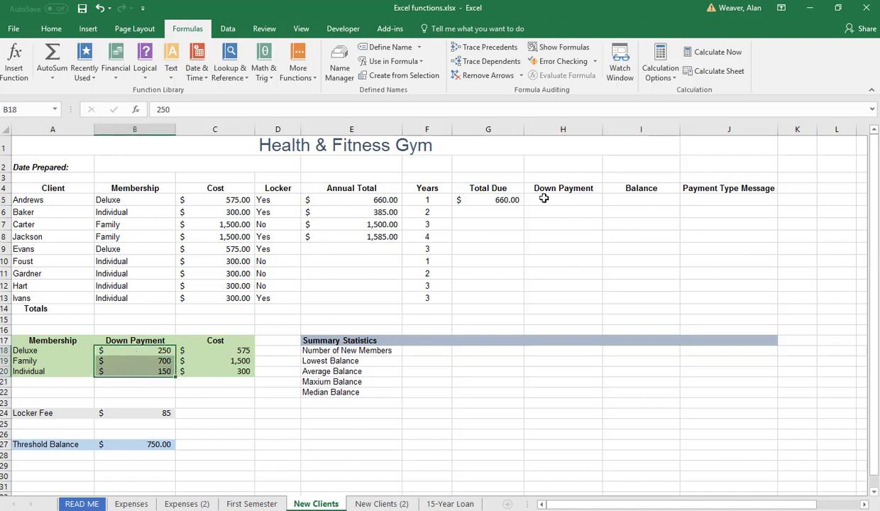
click(547, 201)
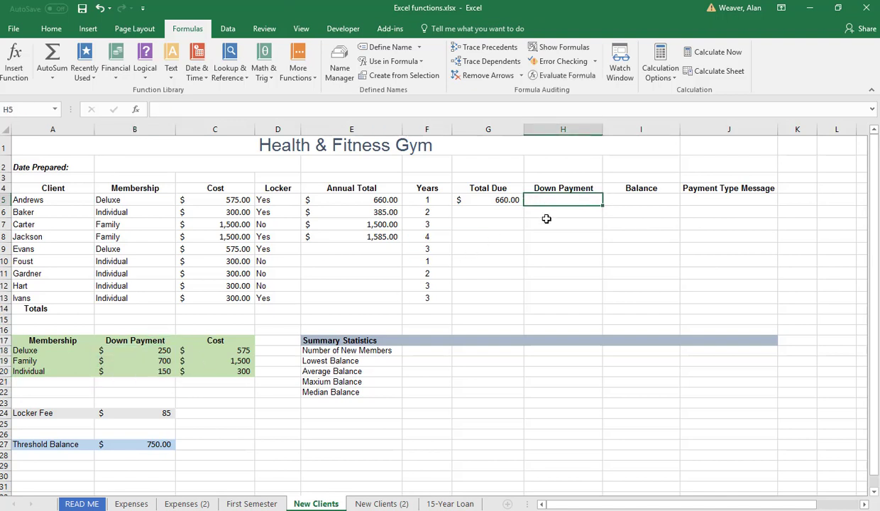
click(243, 200)
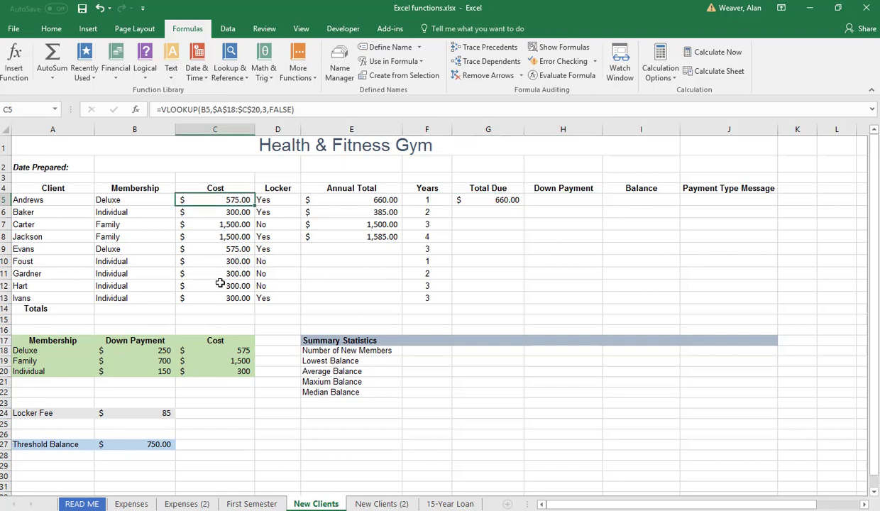
click(544, 198)
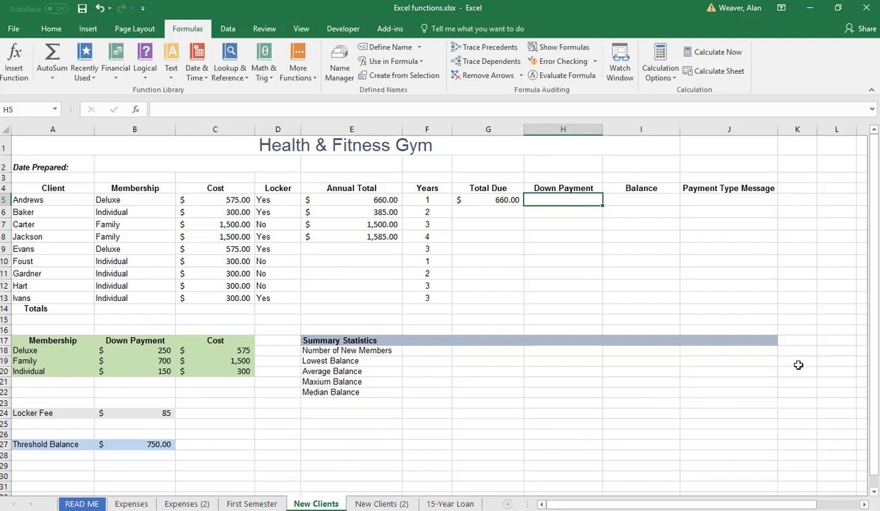
text(500)
key(Return)
key(Up)
key(Right)
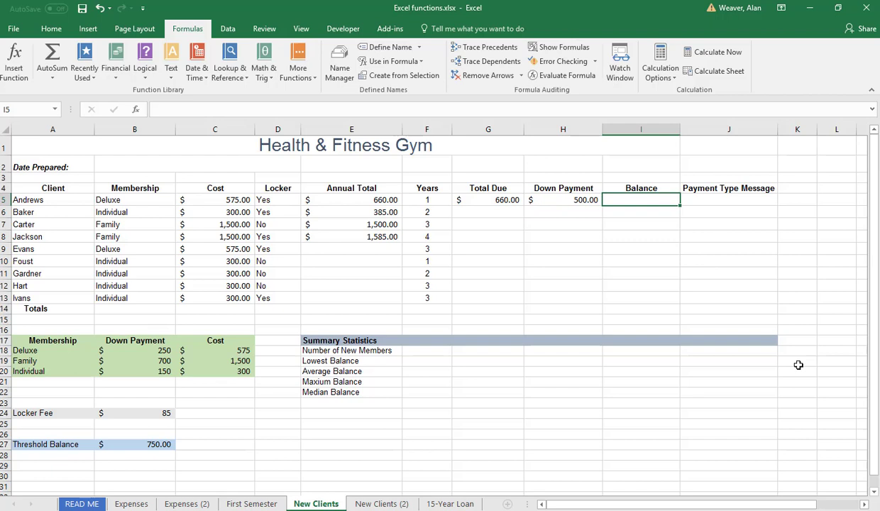
Step: Enter =G5-H5 in I5 for a $160.00 Balance
text(=)
key(Left)
key(Left)
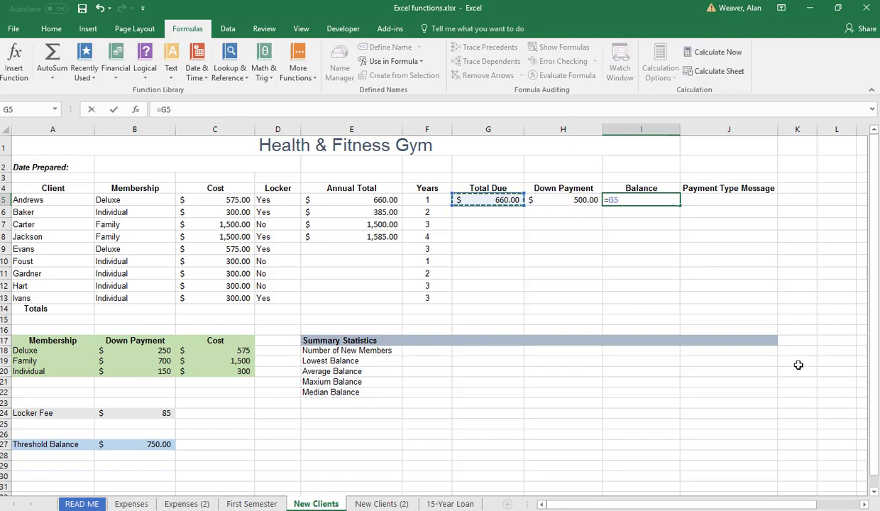
text(-)
key(Left)
key(Return)
key(Up)
key(Right)
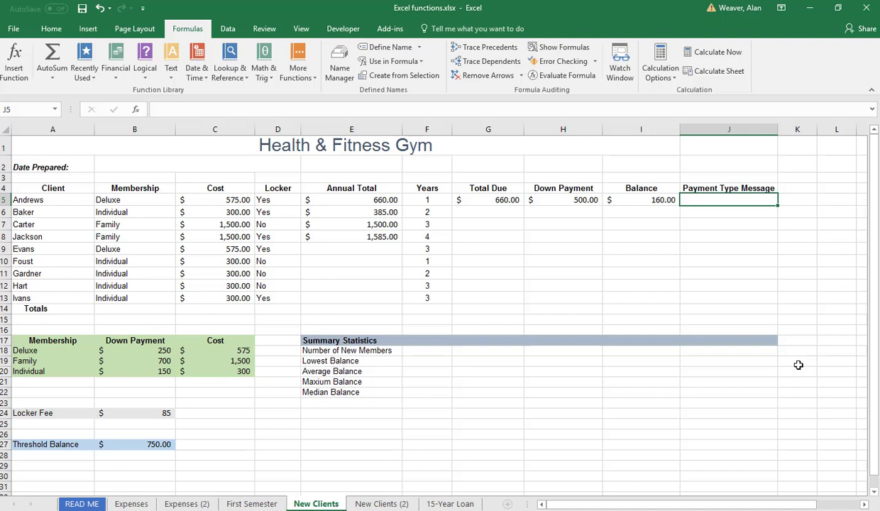
click(157, 443)
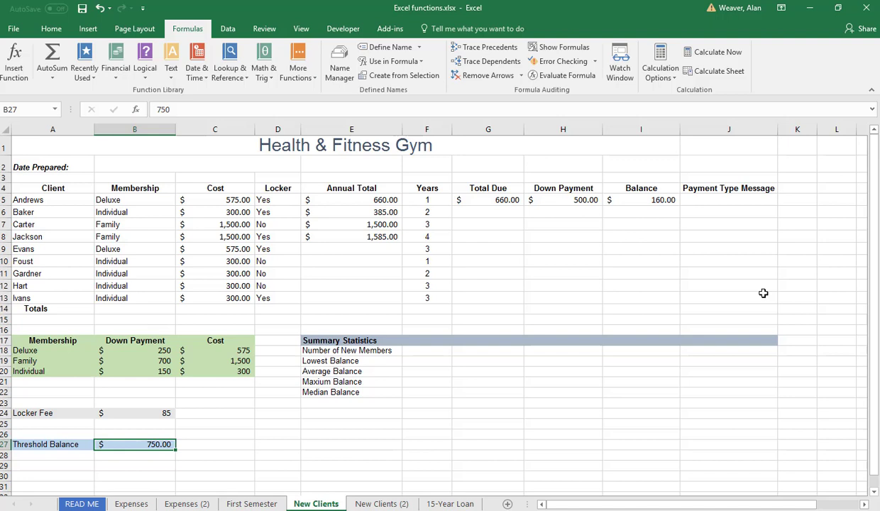
click(724, 199)
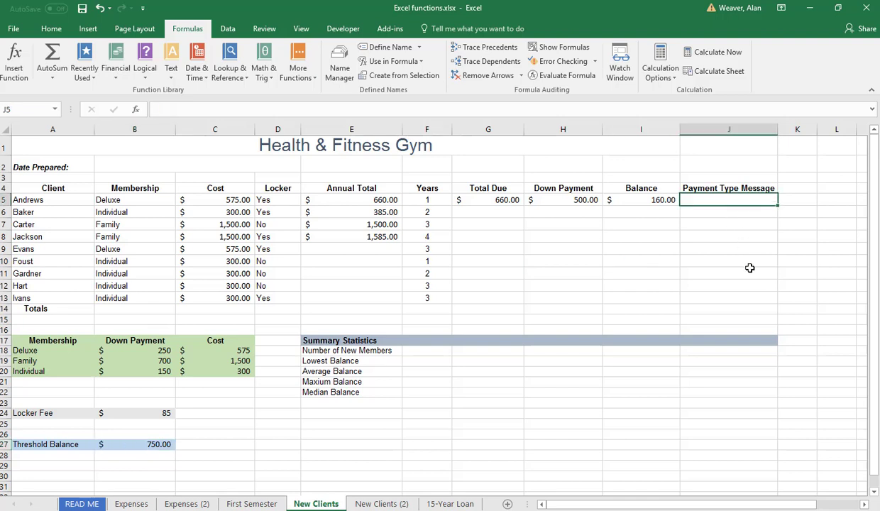